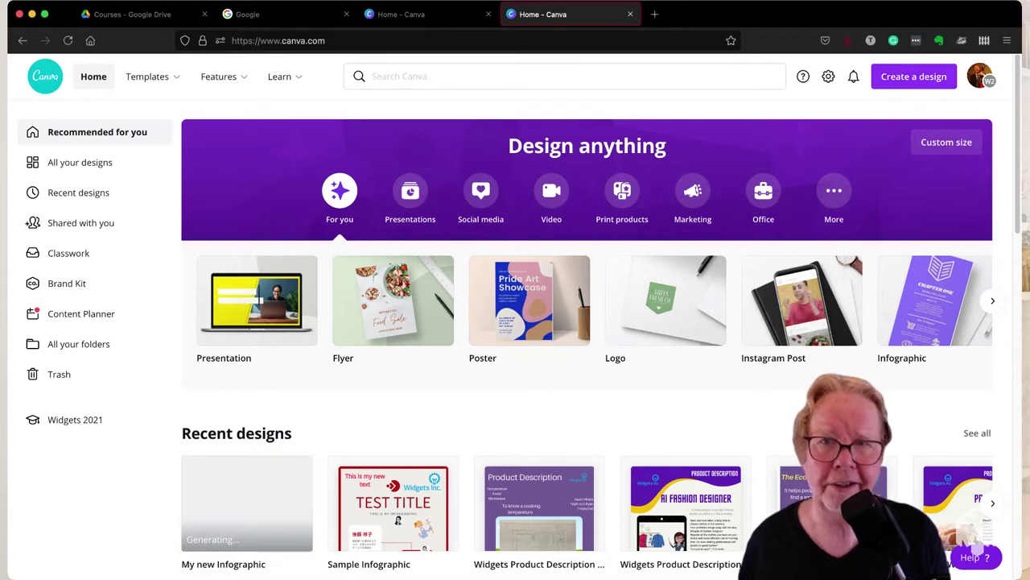
Start a new blank Infographic design from the Create a design list
click(913, 76)
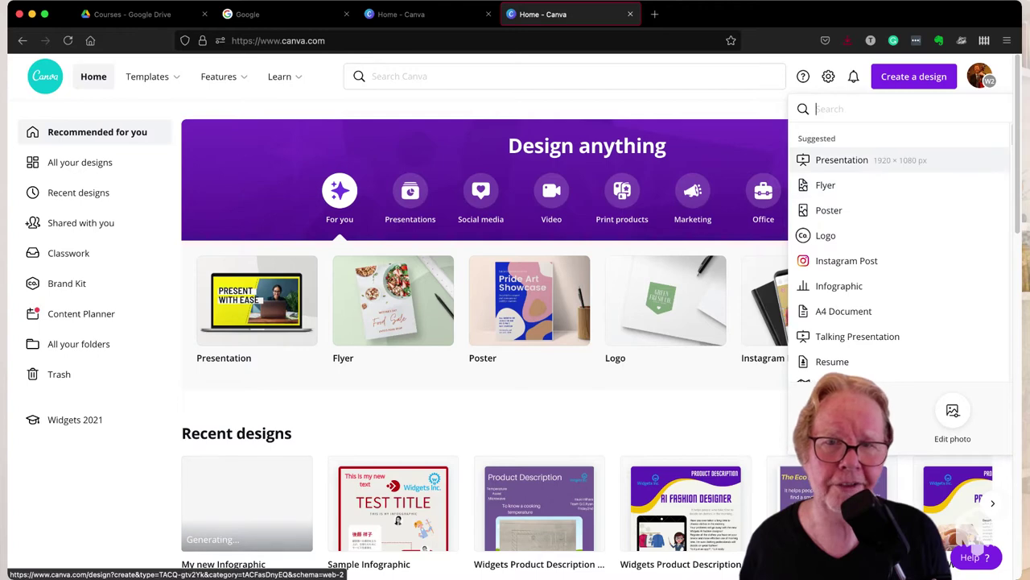
click(839, 286)
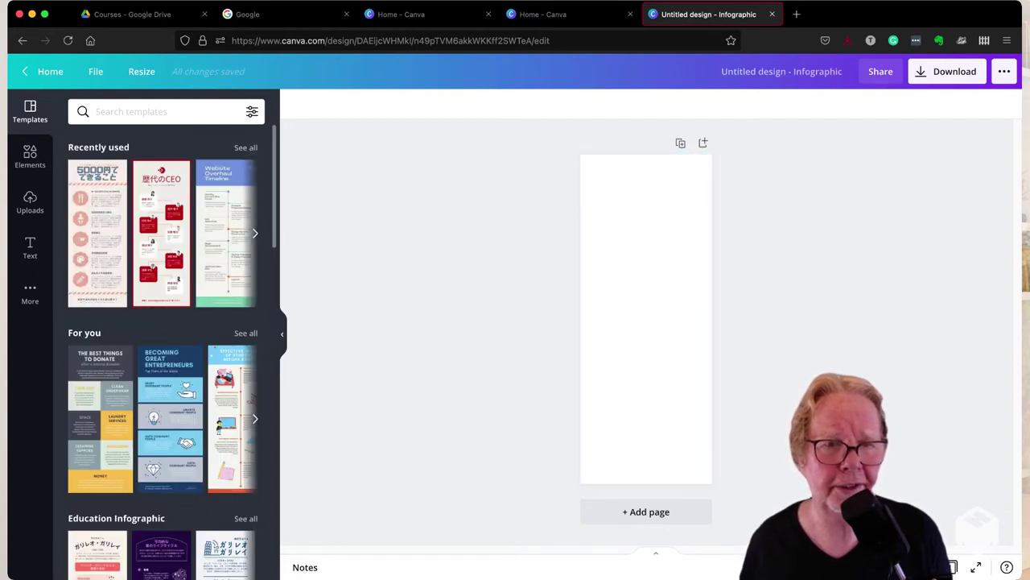
Apply the Becoming Great Entrepreneurs template from the For you section
scroll(178, 254, down, 1)
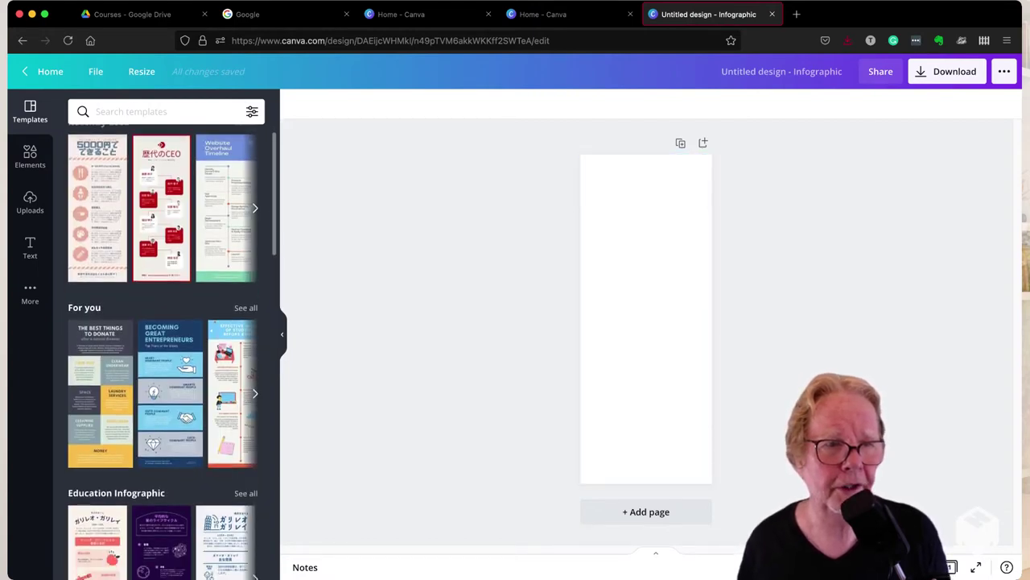
scroll(178, 254, down, 3)
scroll(177, 254, down, 1)
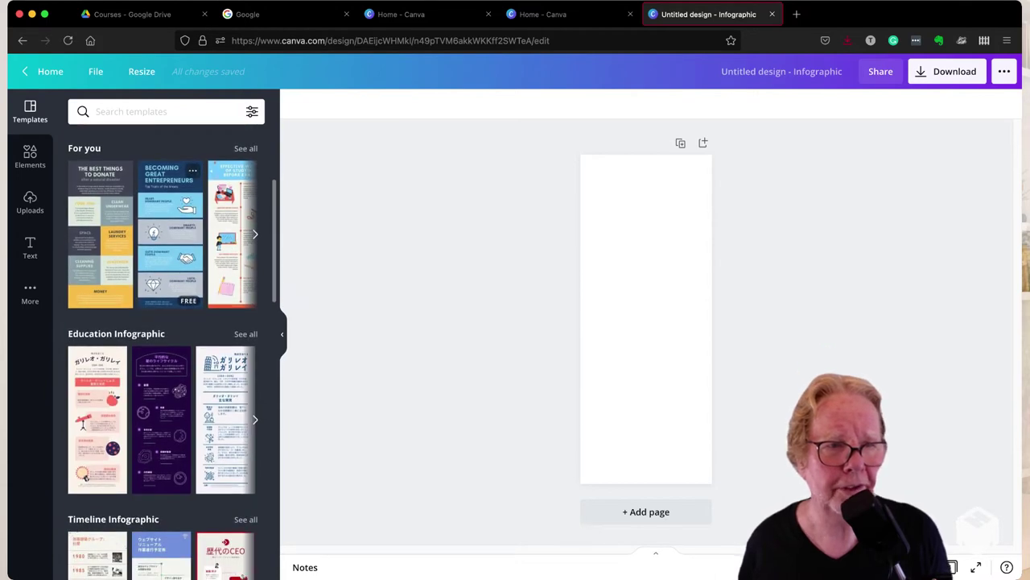
click(178, 255)
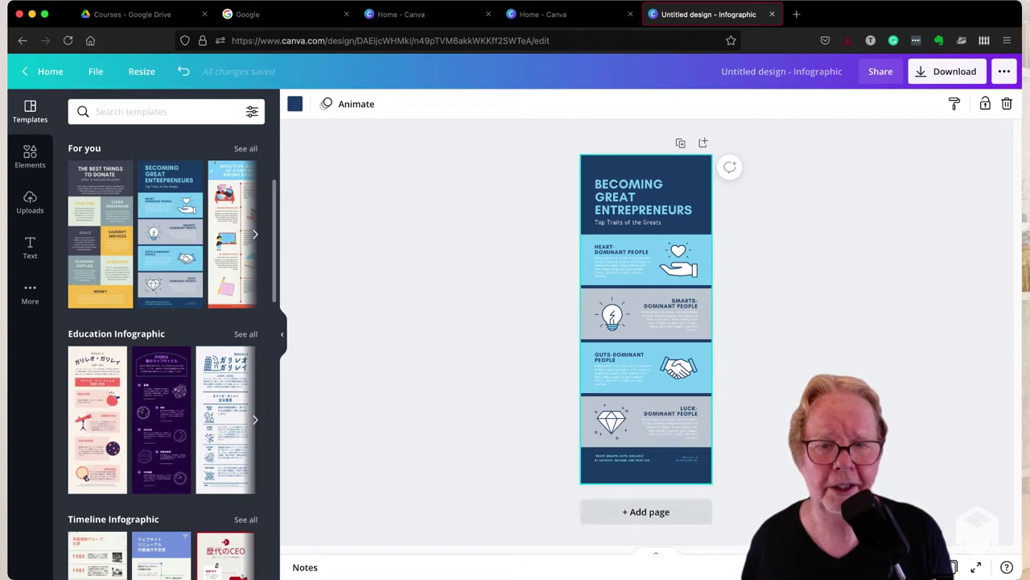
Zoom in on the infographic and start editing its main heading
key(ctrl+plus)
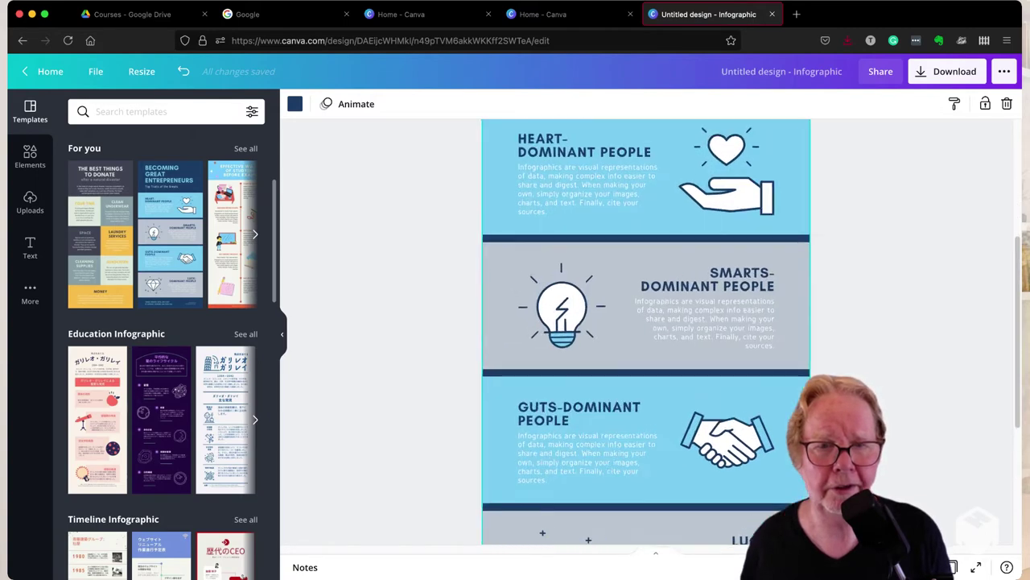
scroll(645, 330, up, 2)
scroll(645, 330, up, 2)
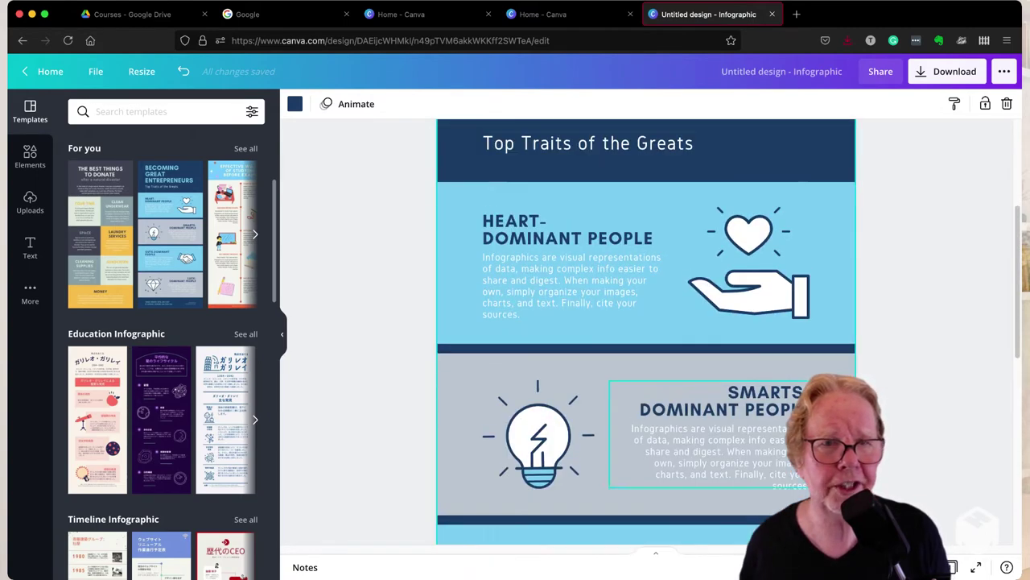
scroll(646, 330, up, 2)
scroll(645, 330, up, 2)
scroll(646, 330, up, 1)
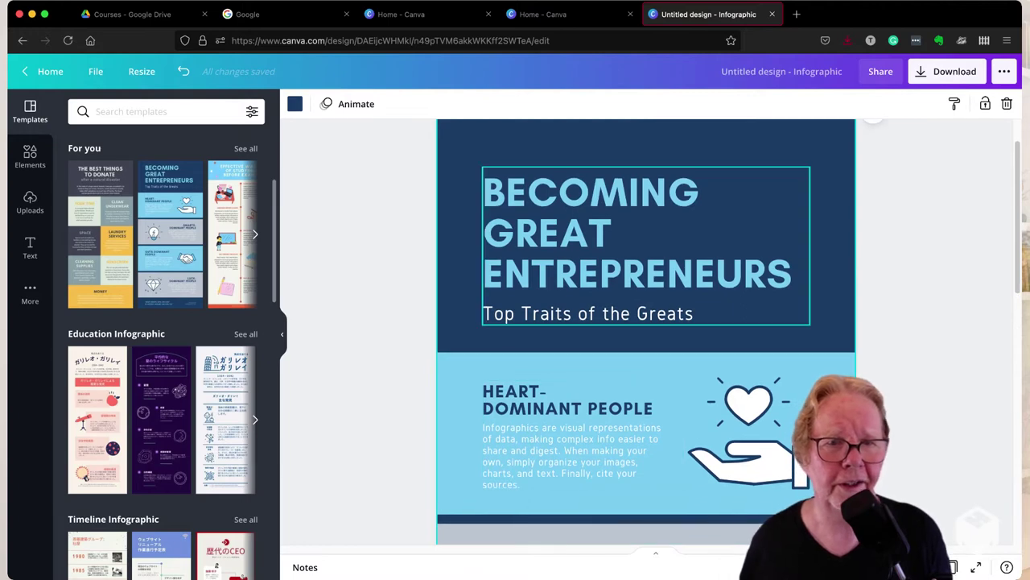
double_click(590, 234)
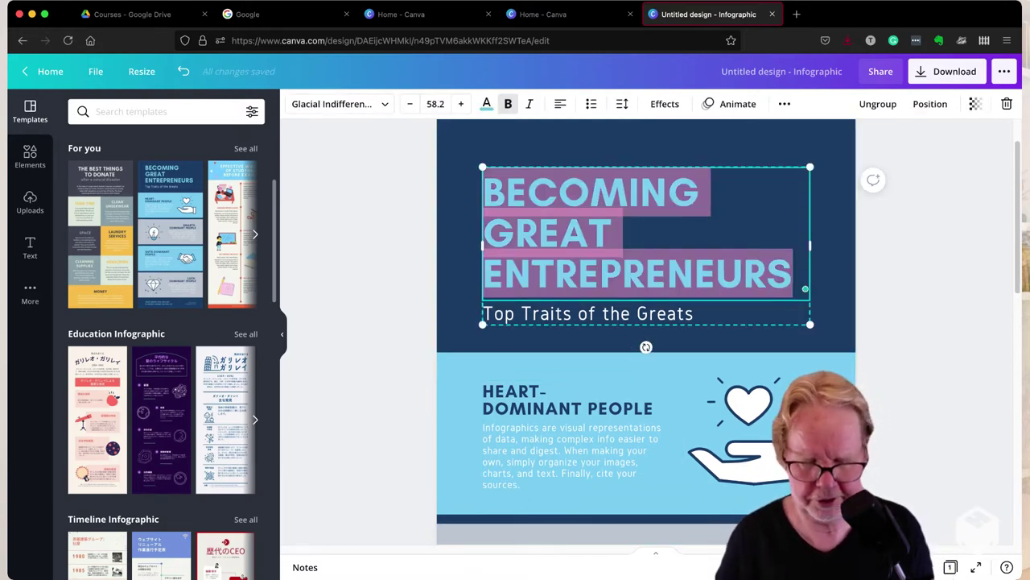
Retype the main heading as 'MY NEW INFOGRAPHIC', fixing the typos
text(MY NEW)
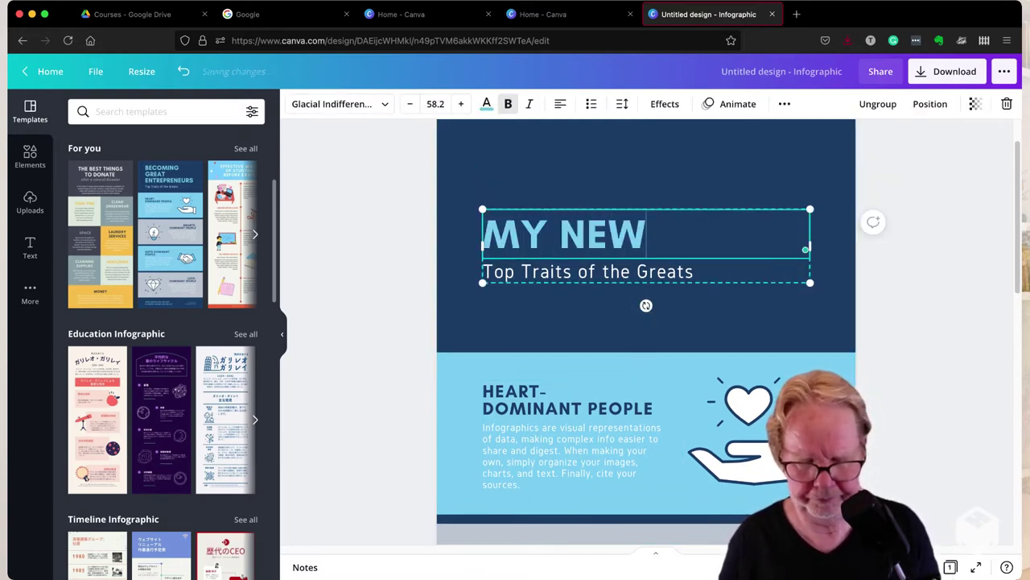
text( INGO)
key(BackSpace)
key(BackSpace)
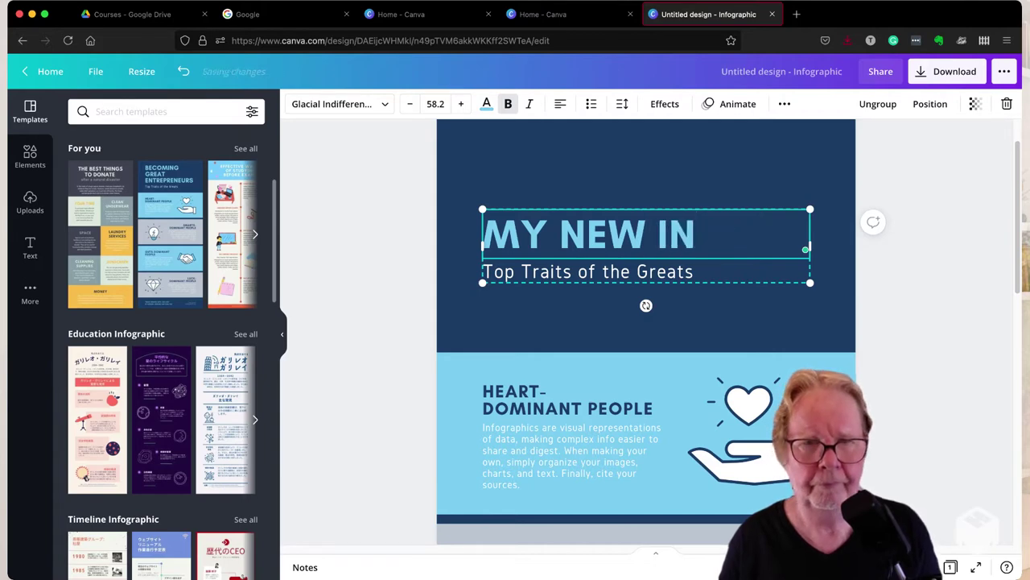
text(FOGRAPN)
key(BackSpace)
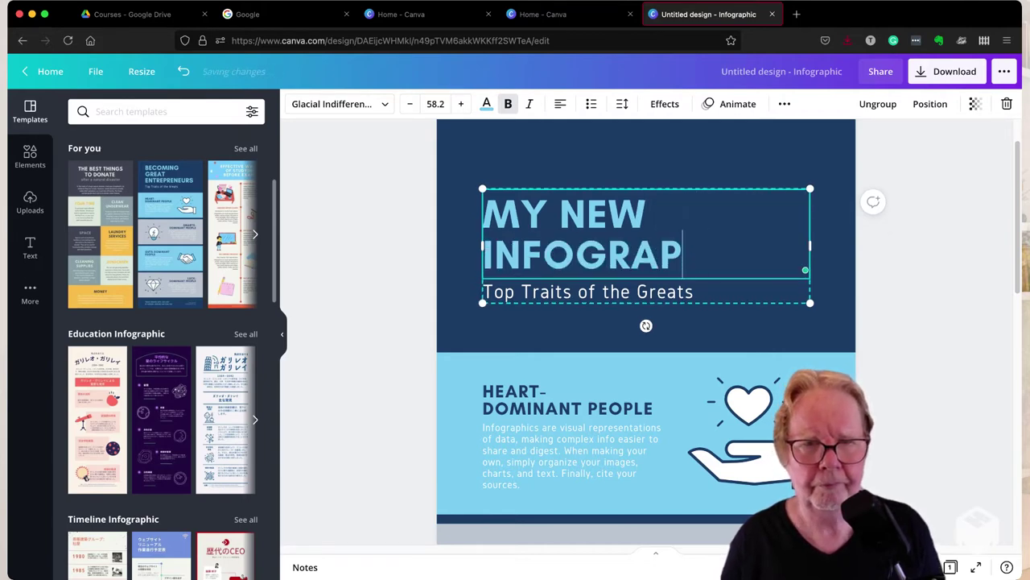
key(BackSpace)
text(PHIC)
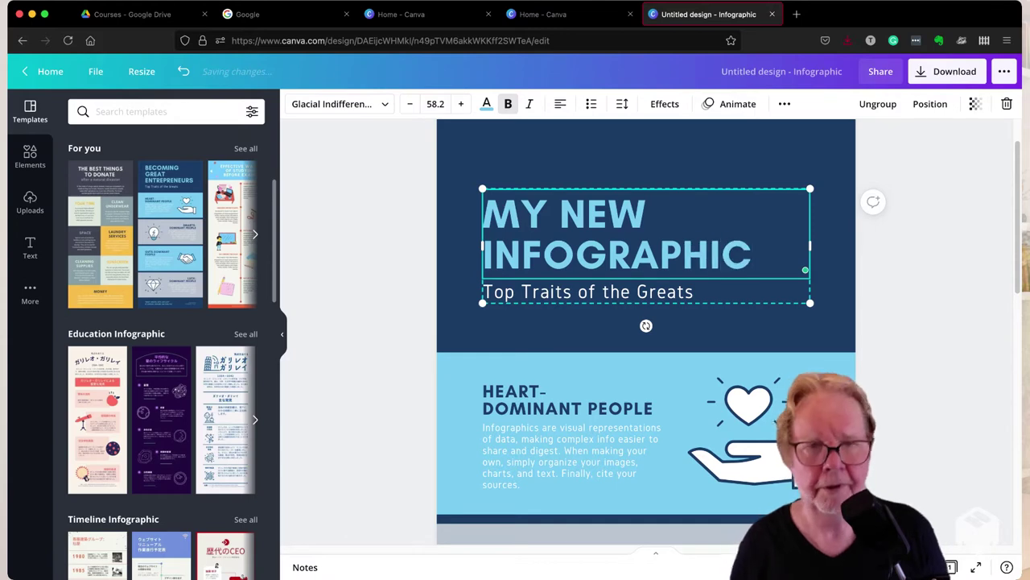
Change the subtitle to 'New Subtitle' and tilt the title block slightly counter-clockwise
key(Tab)
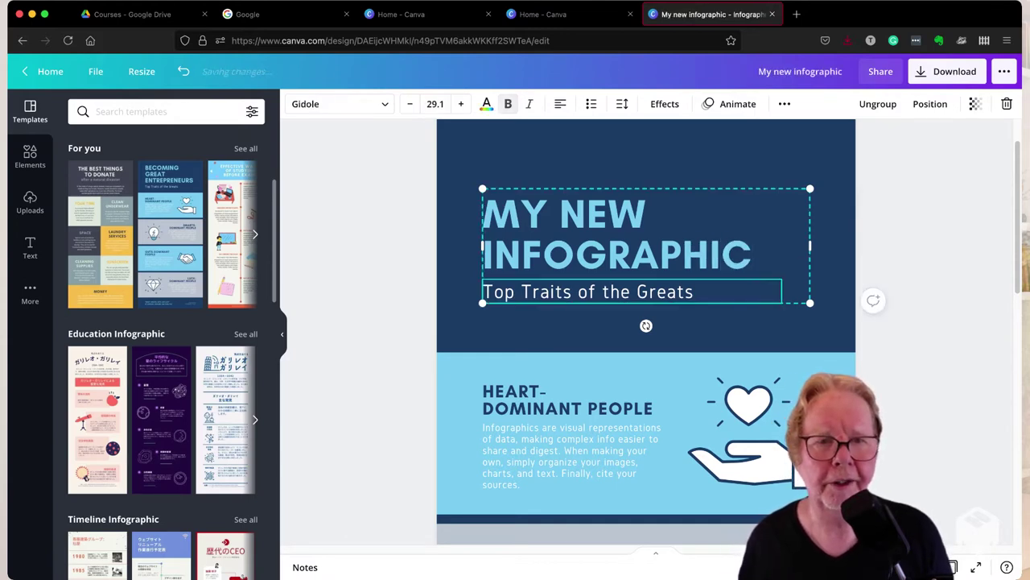
key(Return)
text(N)
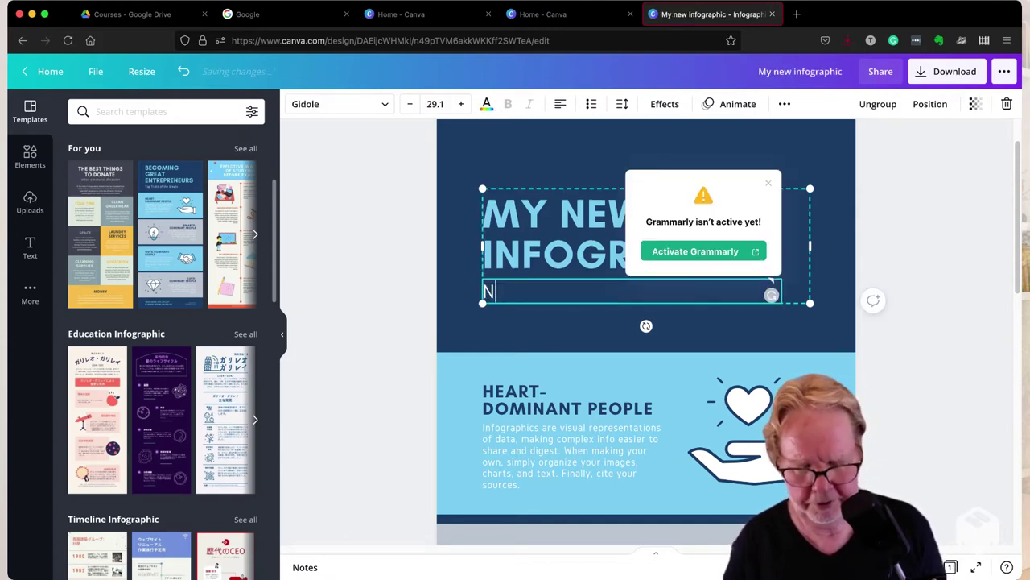
text(ew Subtit)
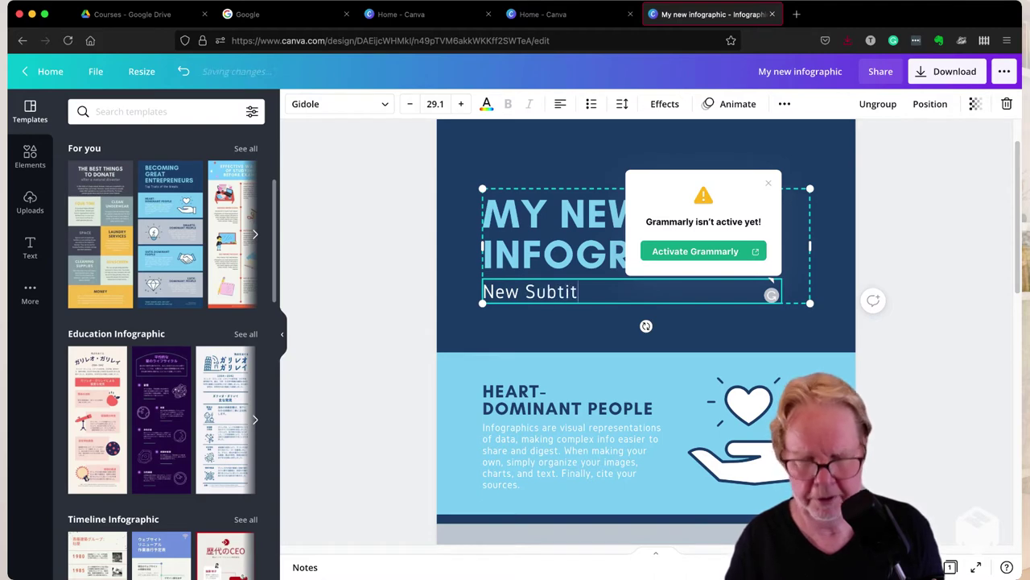
text(le)
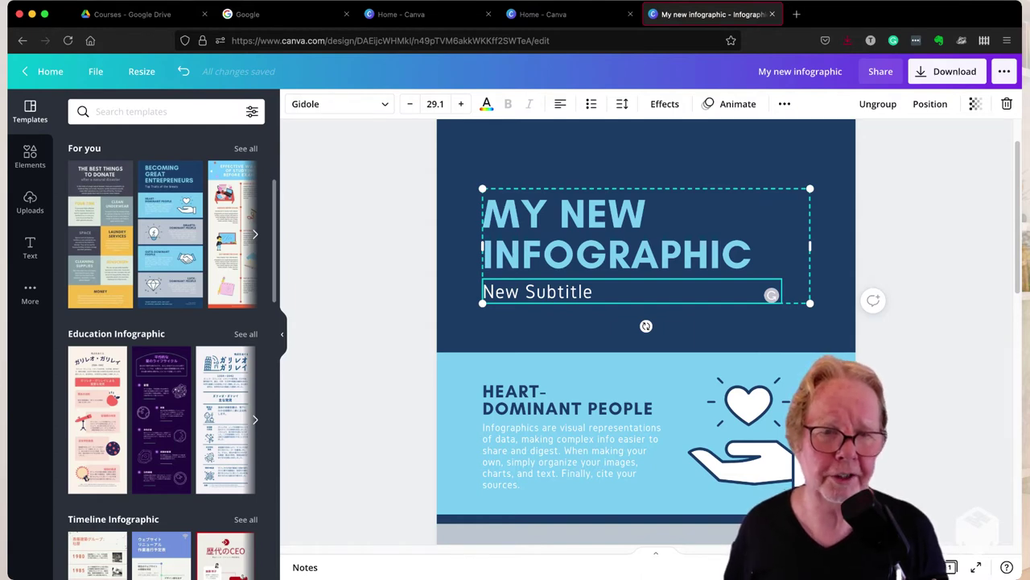
drag(645, 325, 656, 325)
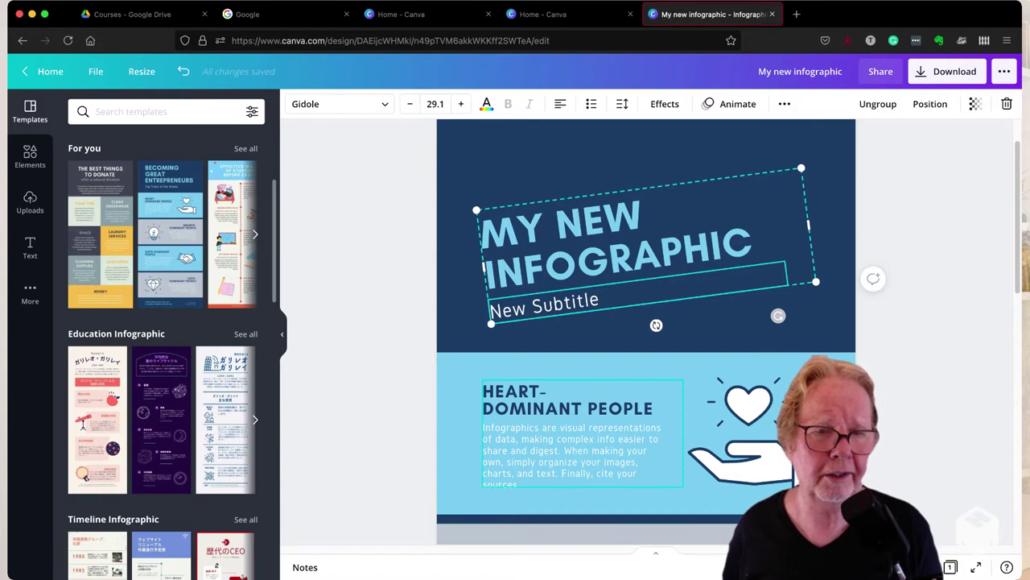
click(563, 451)
click(564, 450)
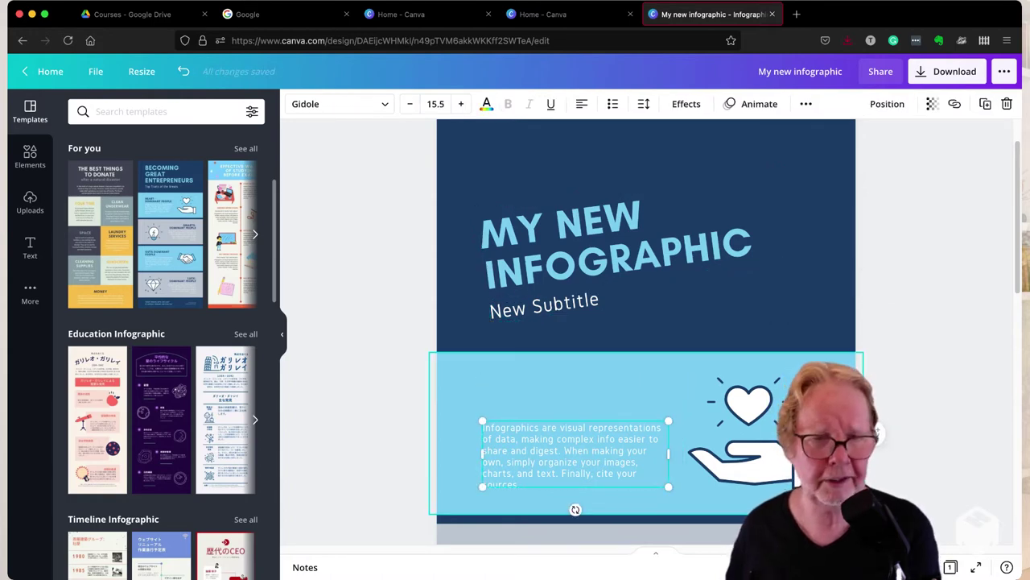
click(564, 450)
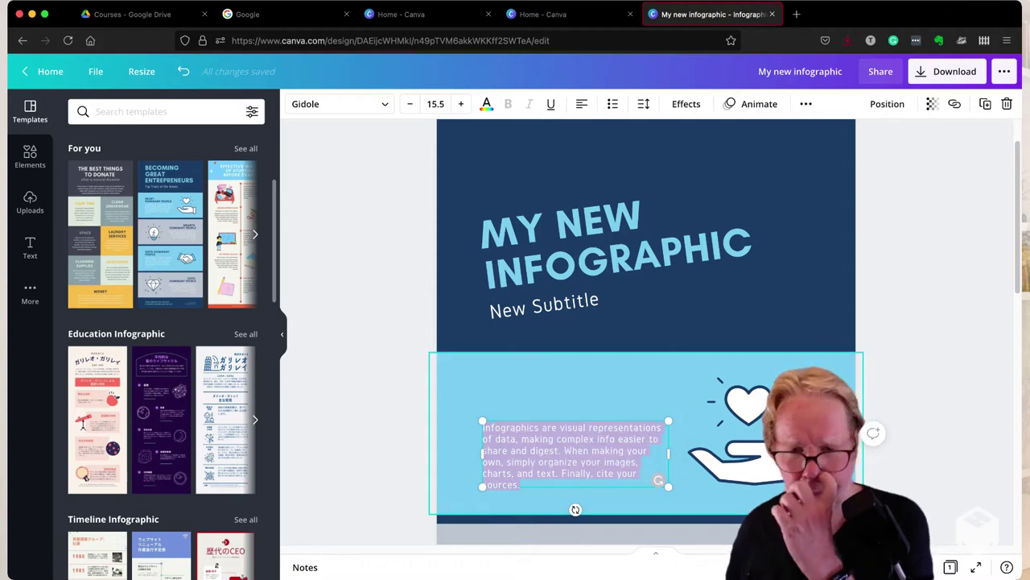
click(744, 426)
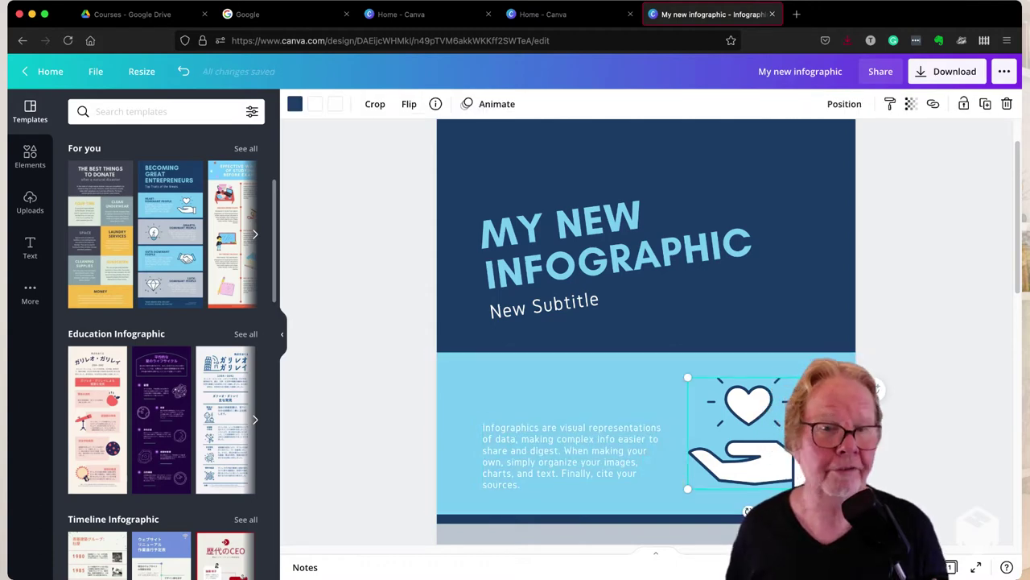
scroll(644, 321, down, 5)
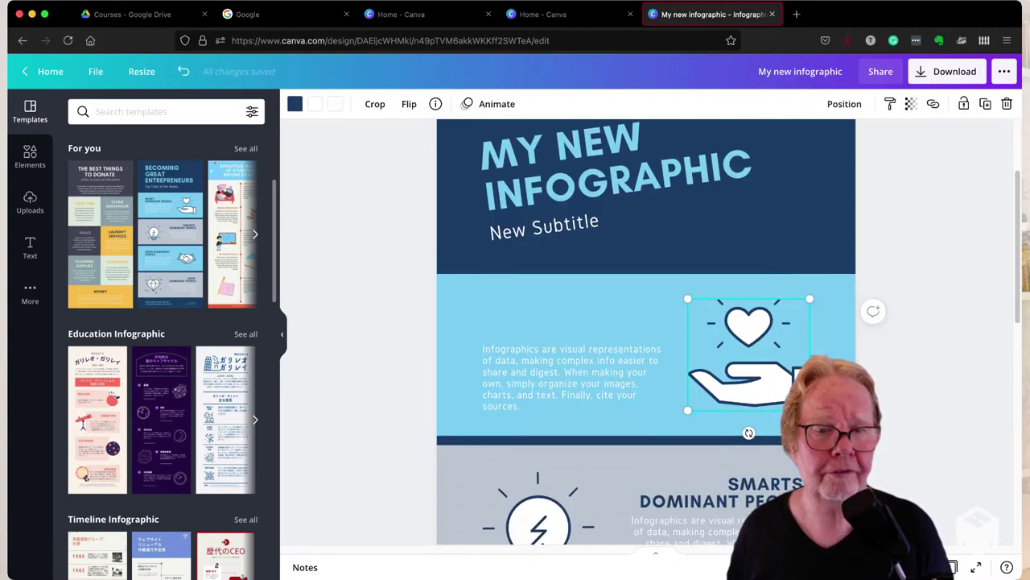
scroll(644, 322, down, 3)
scroll(644, 322, down, 4)
scroll(643, 322, down, 3)
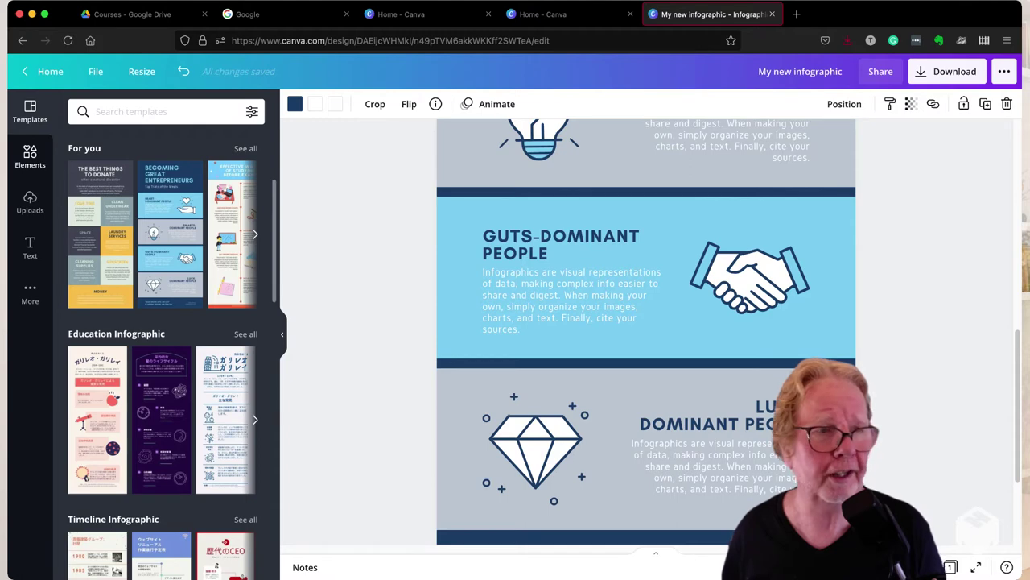
Swap the Guts-Dominant handshake icon for the recently used baby graphic, tilted slightly counter-clockwise
click(29, 156)
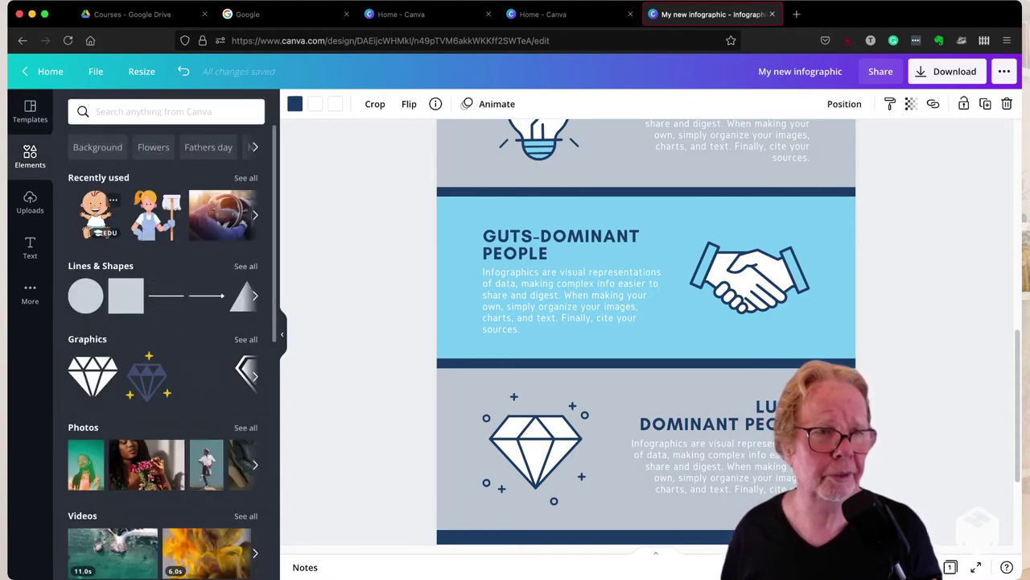
drag(95, 210, 754, 338)
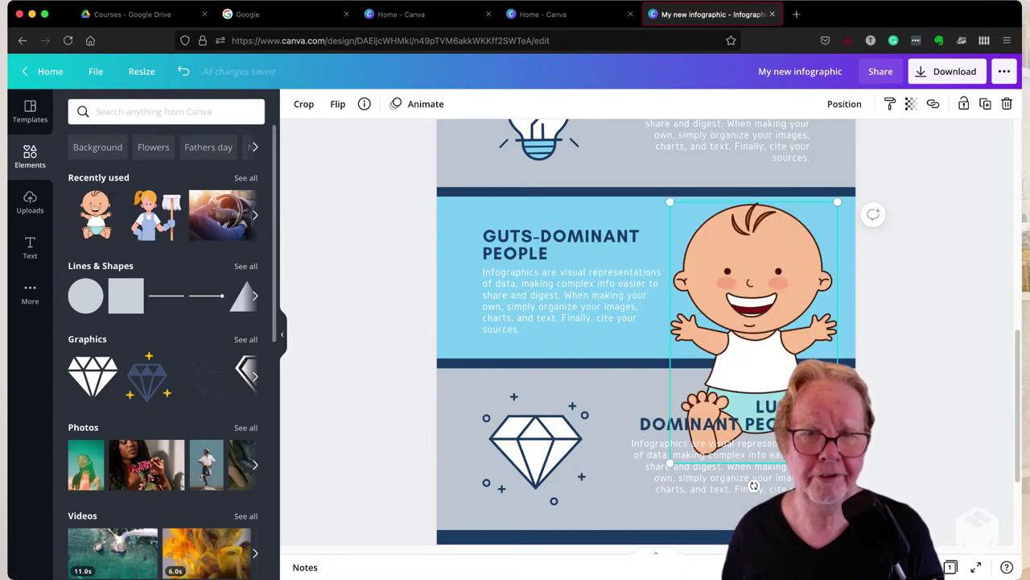
drag(753, 322, 709, 395)
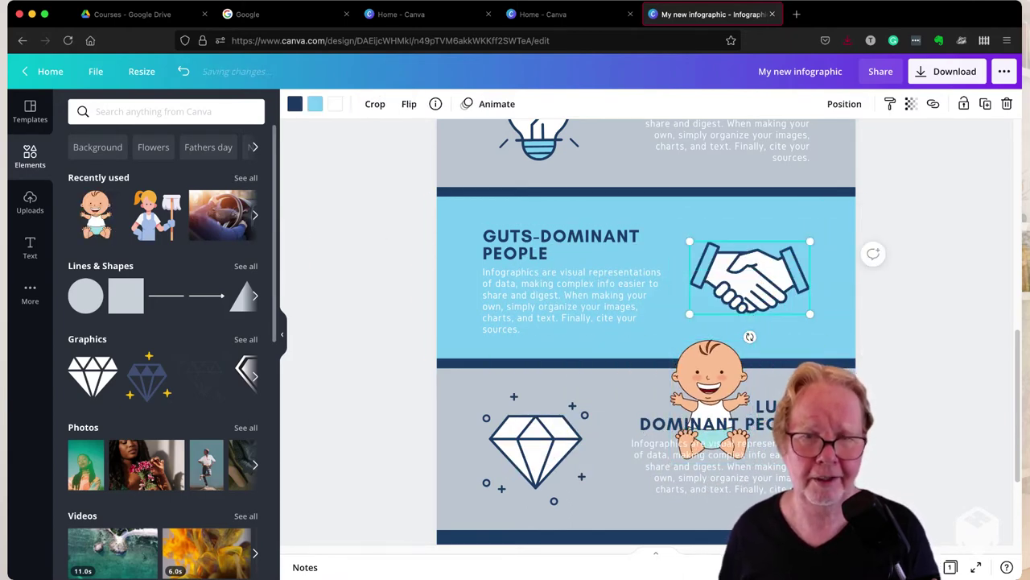
key(Delete)
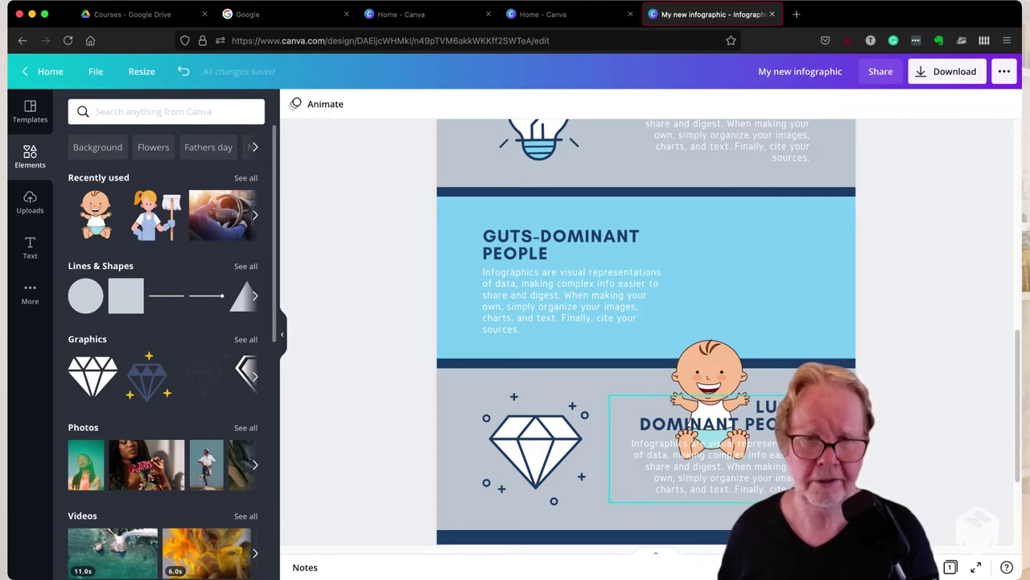
drag(708, 378, 767, 276)
drag(767, 362, 785, 361)
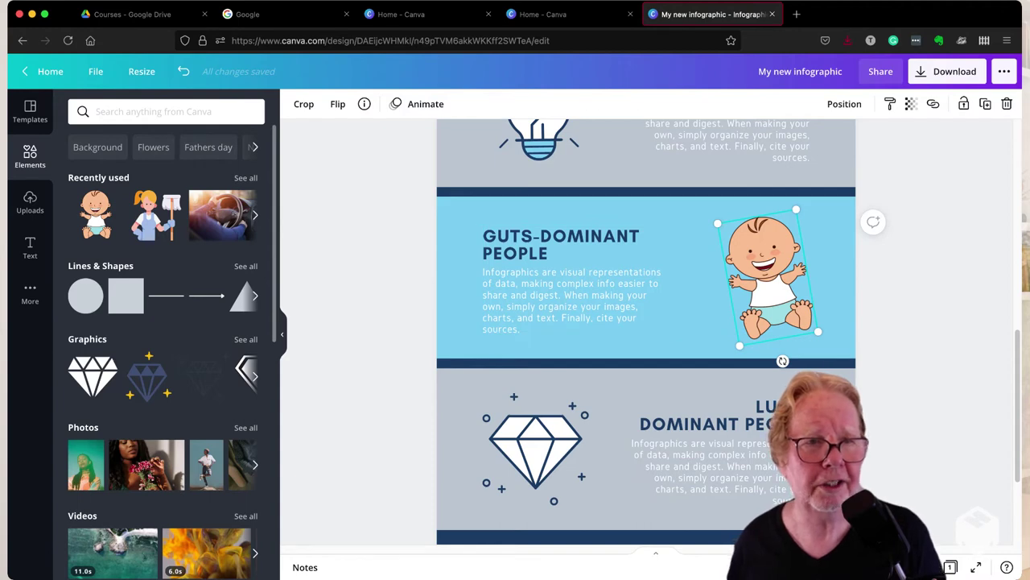
scroll(646, 321, up, 1)
Change the heart-in-hand icon's colour from navy to the default purple
scroll(645, 322, up, 1)
scroll(646, 322, up, 1)
scroll(645, 322, up, 1)
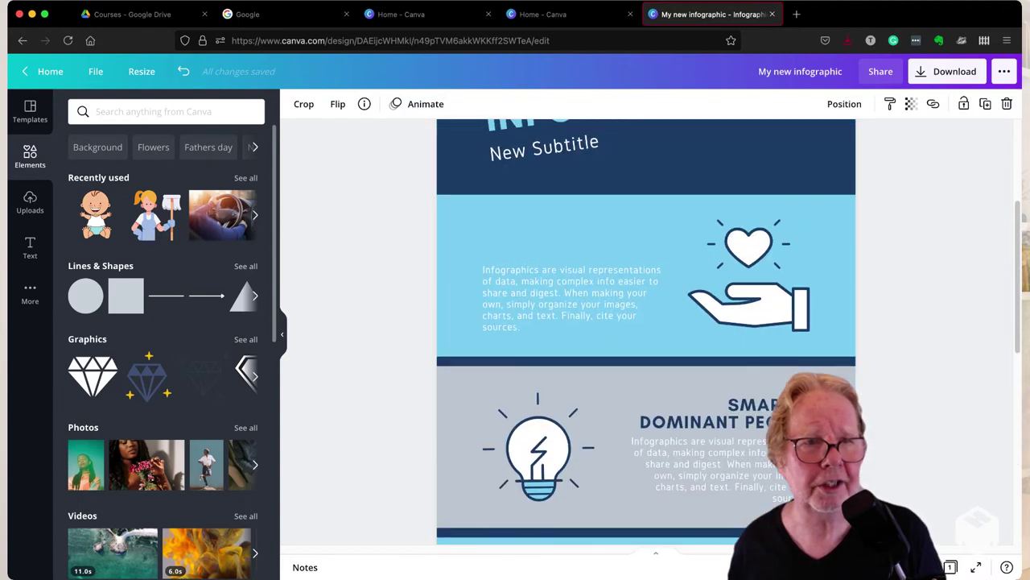
scroll(645, 322, down, 1)
click(748, 241)
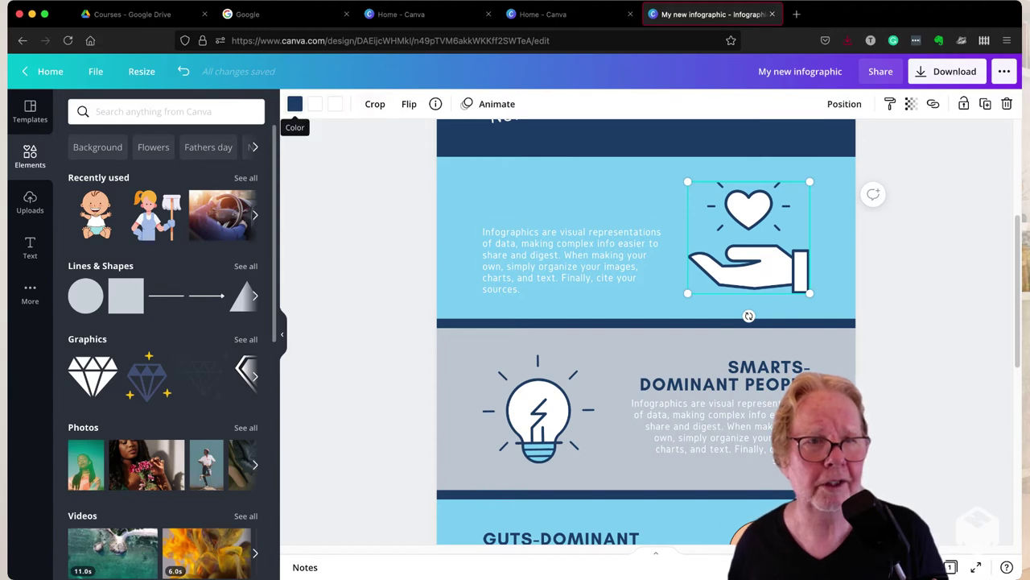
click(294, 104)
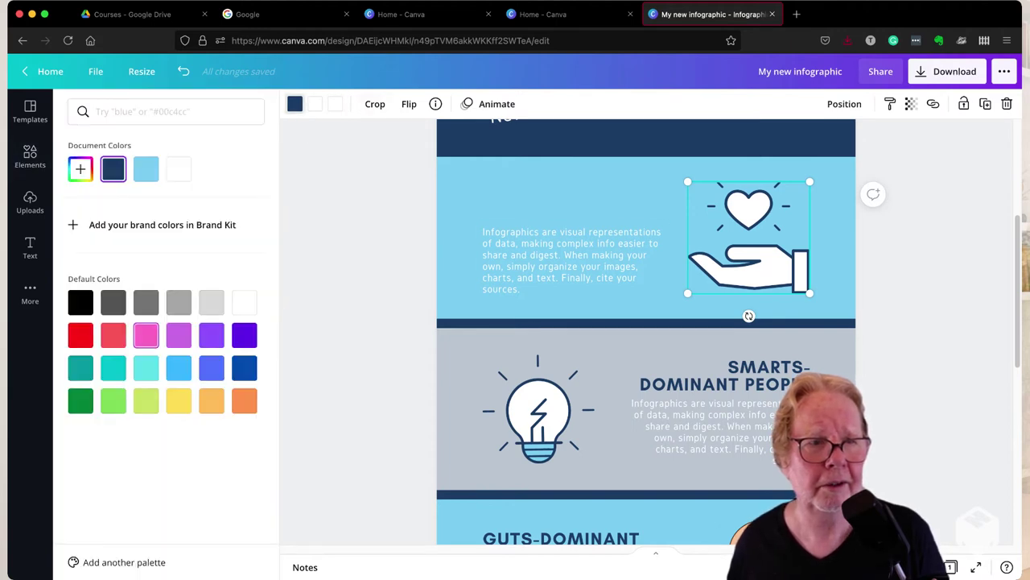
click(178, 367)
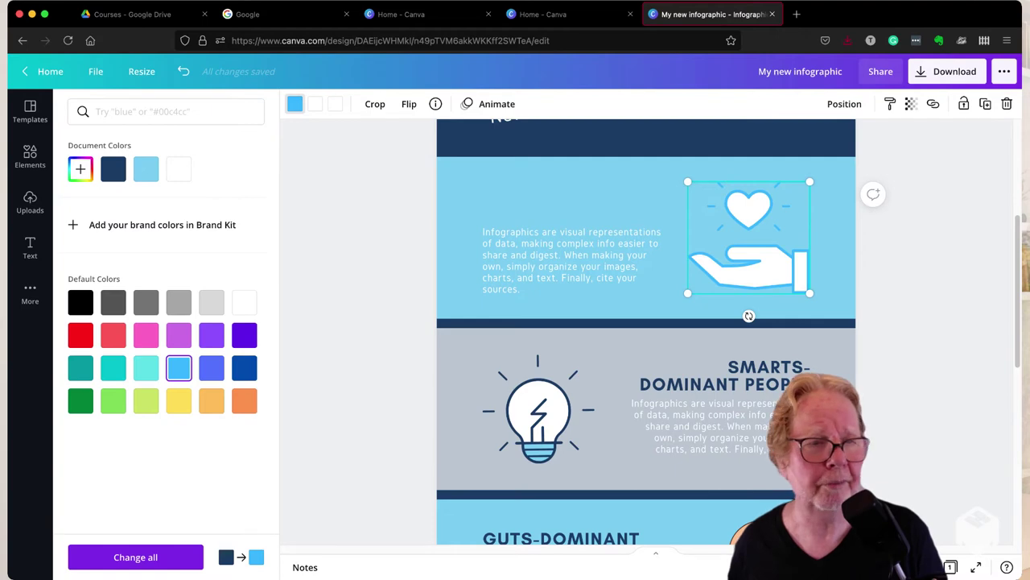
click(244, 335)
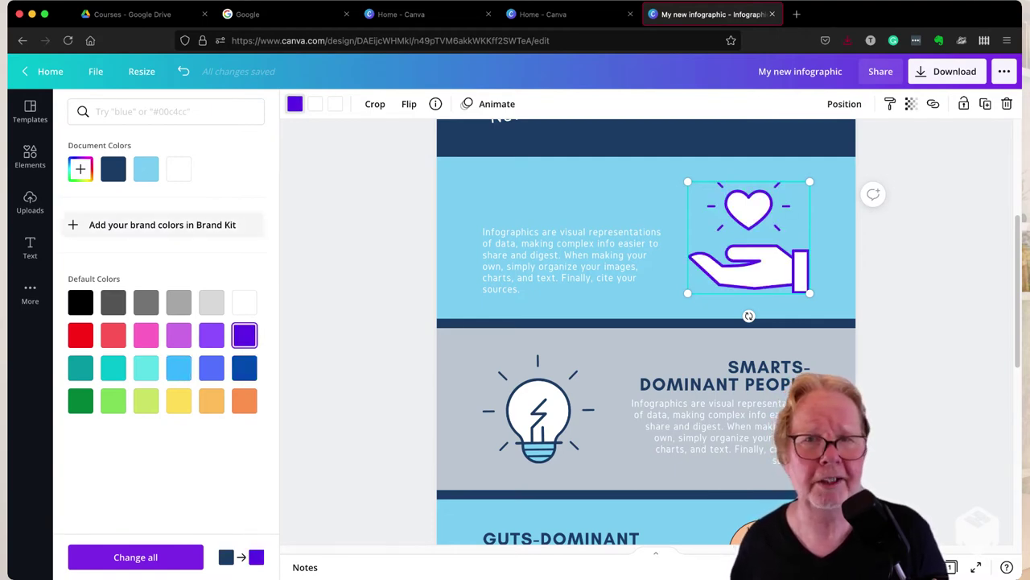
click(30, 201)
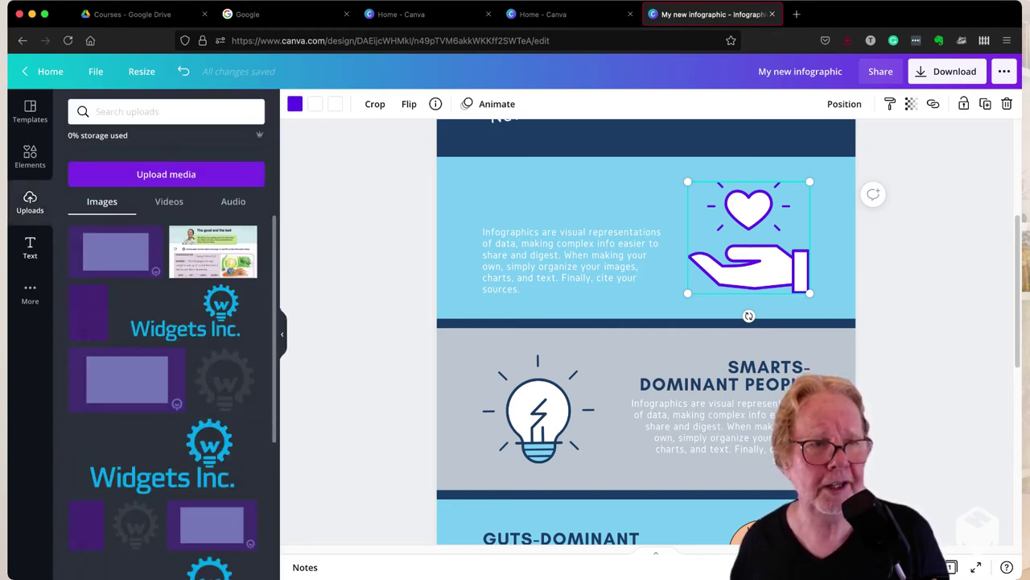
Lower the heart-in-hand icon's transparency to about 15 so it looks faded
click(30, 248)
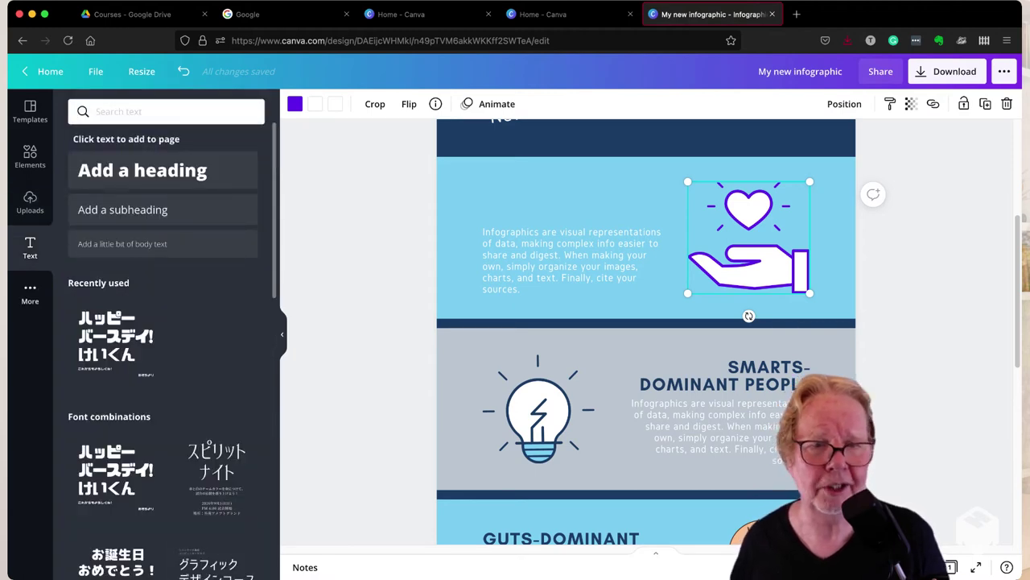
scroll(645, 330, up, 2)
scroll(645, 330, up, 3)
scroll(645, 331, up, 3)
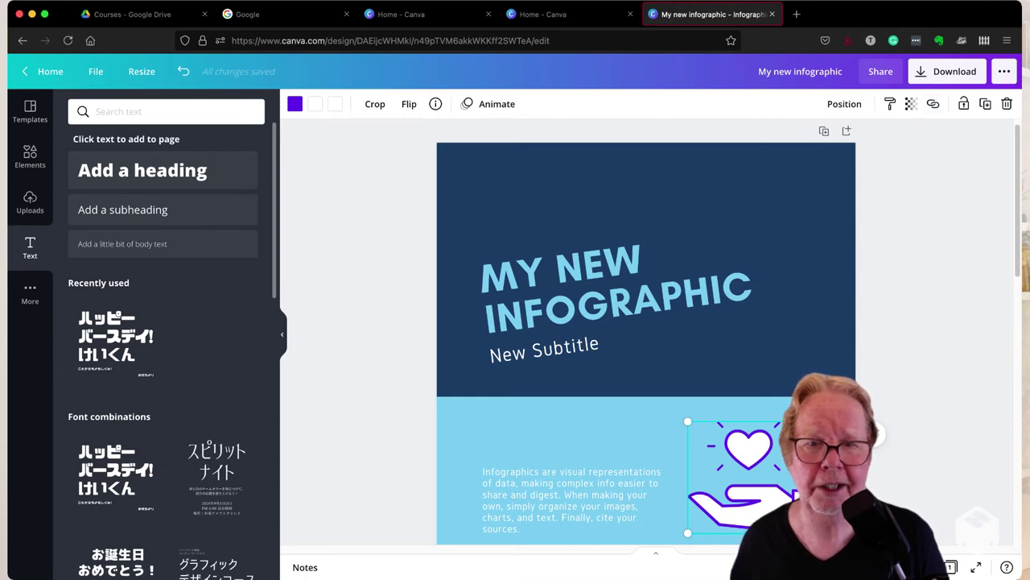
click(910, 104)
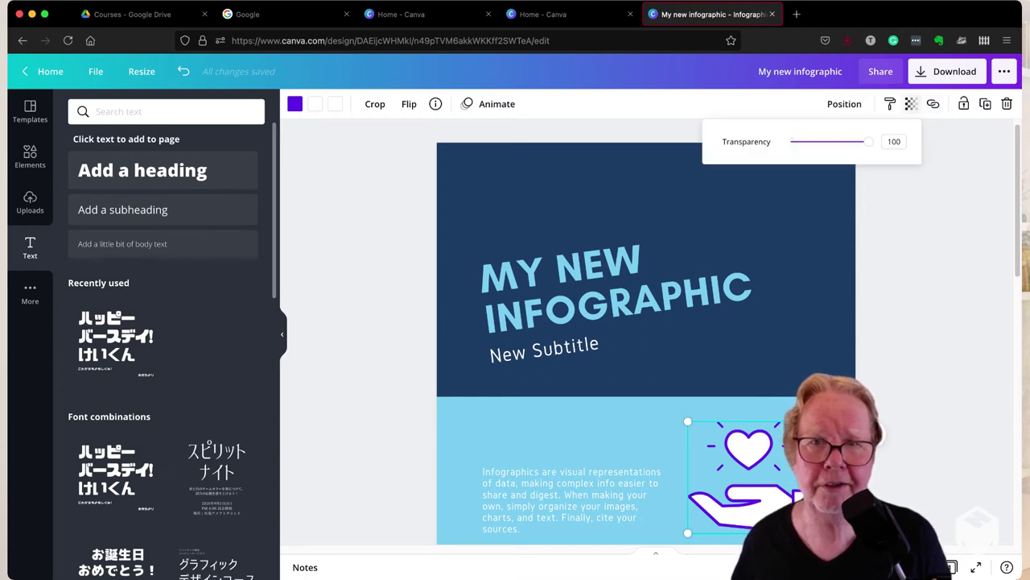
drag(868, 142, 803, 141)
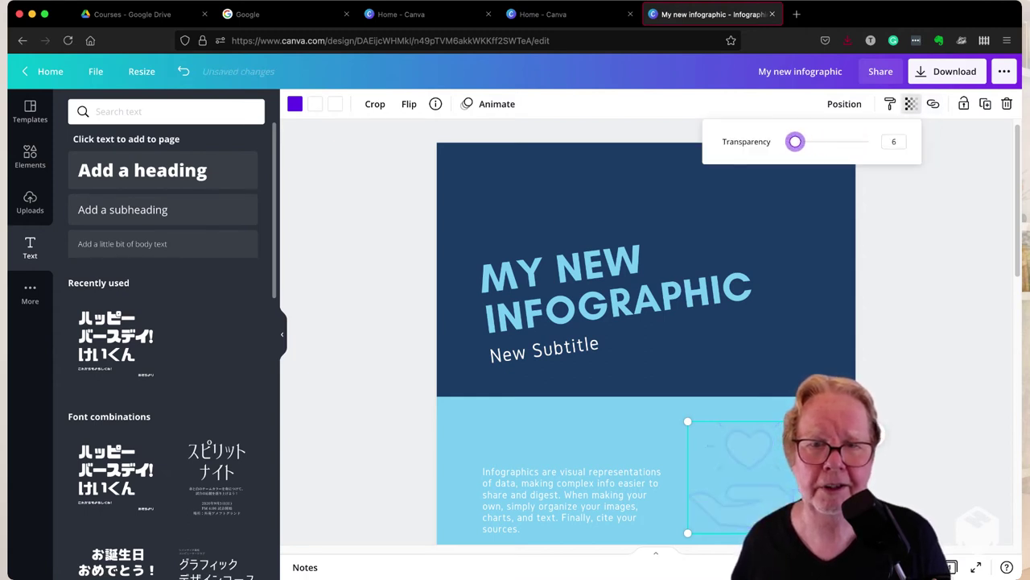
click(911, 104)
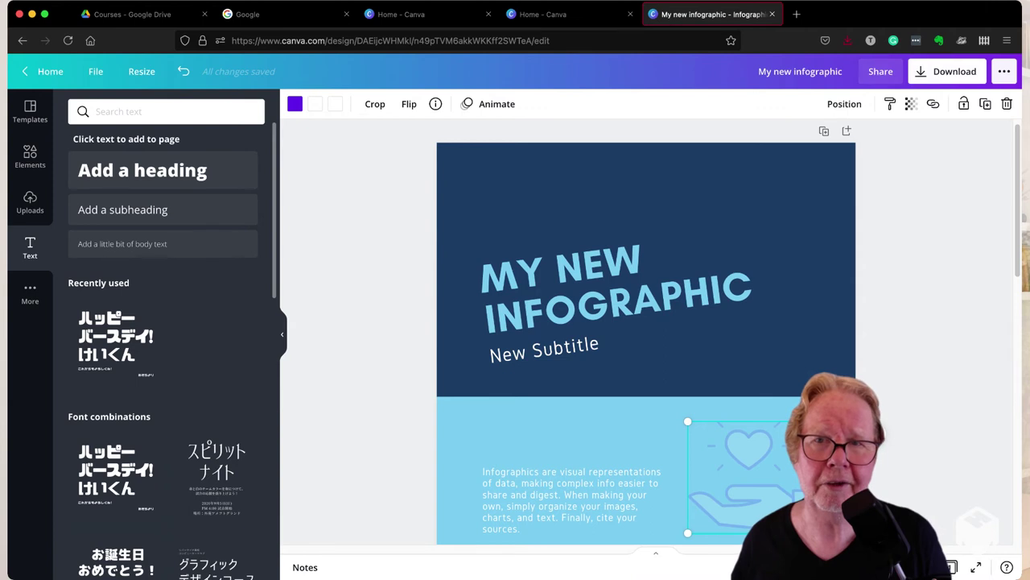
click(955, 71)
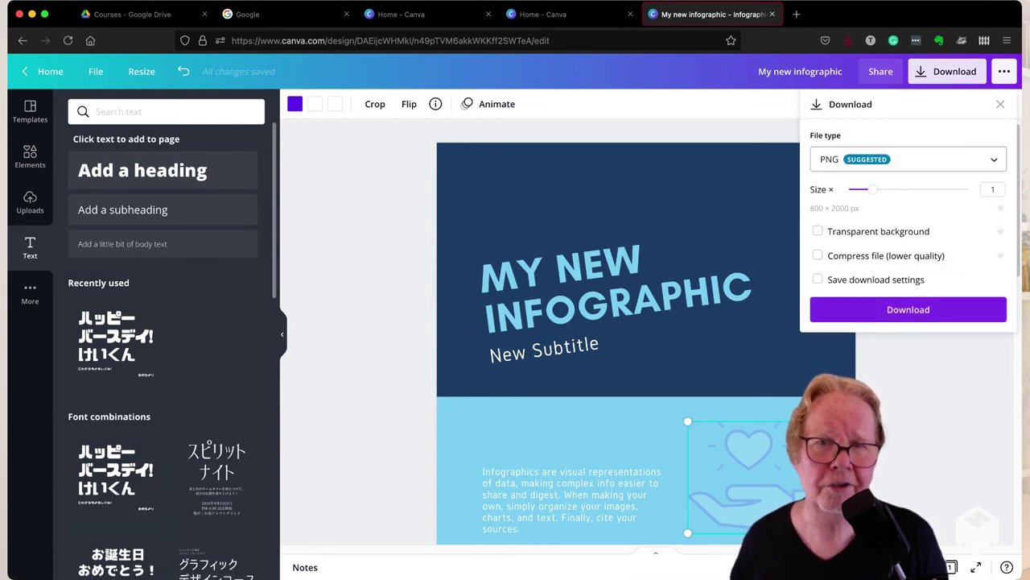
Browse the download file type list, keep PNG selected, then bring up Share
click(908, 158)
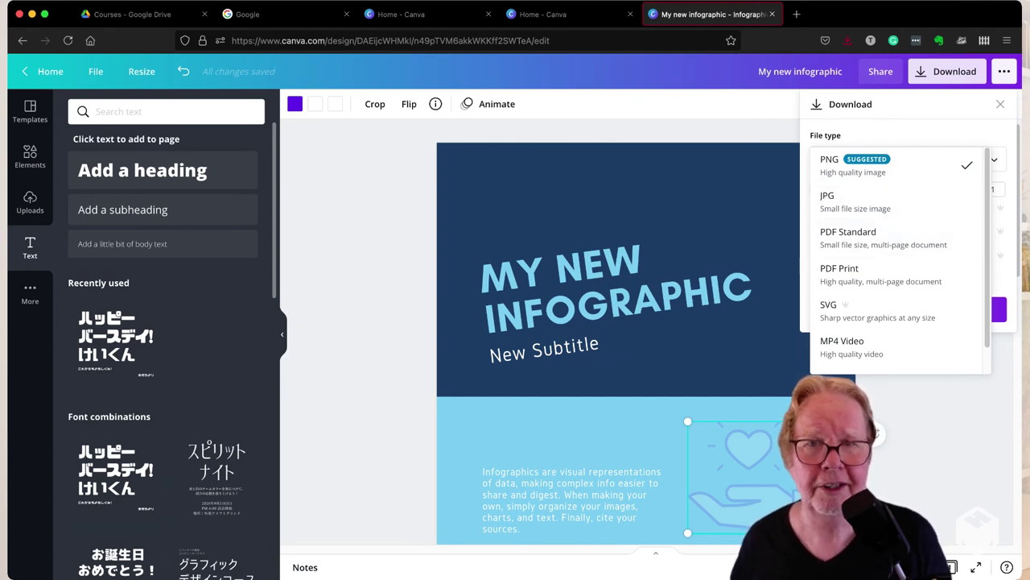
key(Escape)
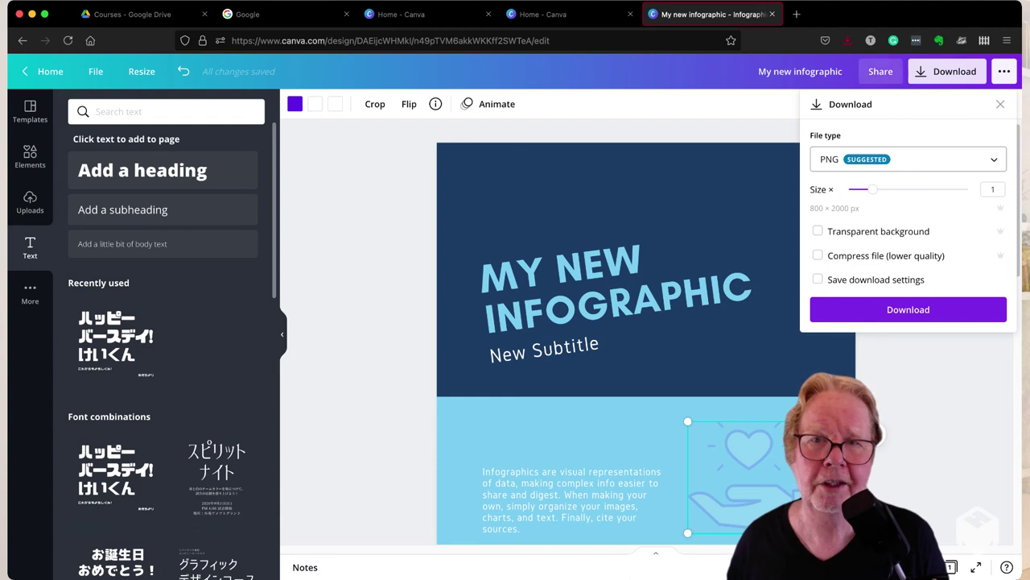
click(881, 71)
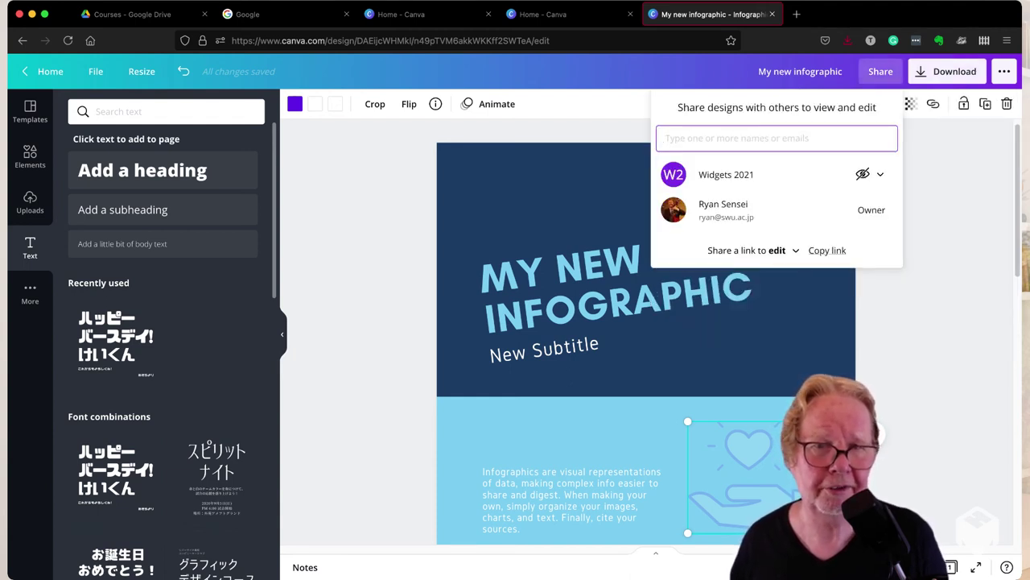
Switch the share link permission from edit to view
click(777, 250)
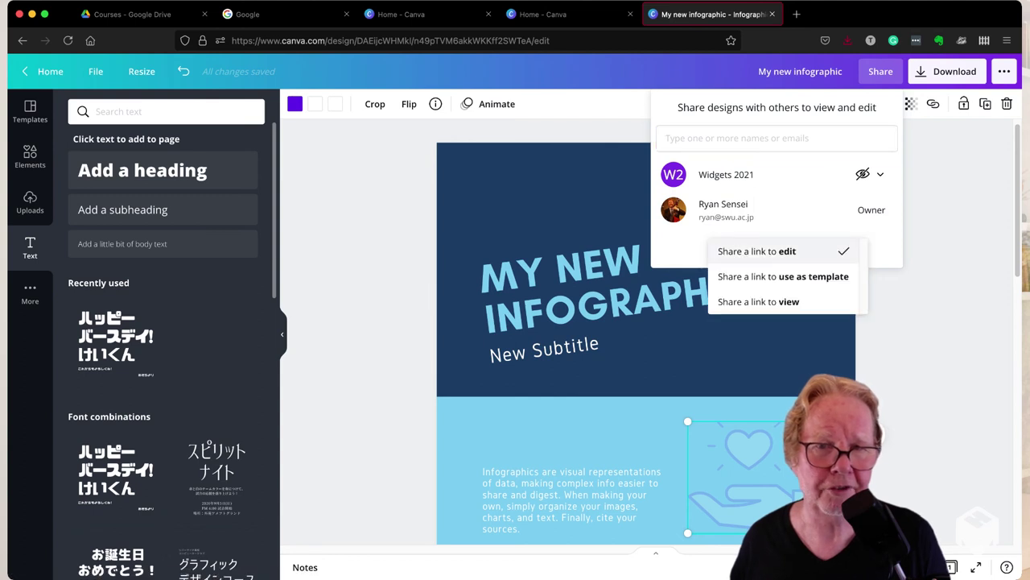
click(773, 301)
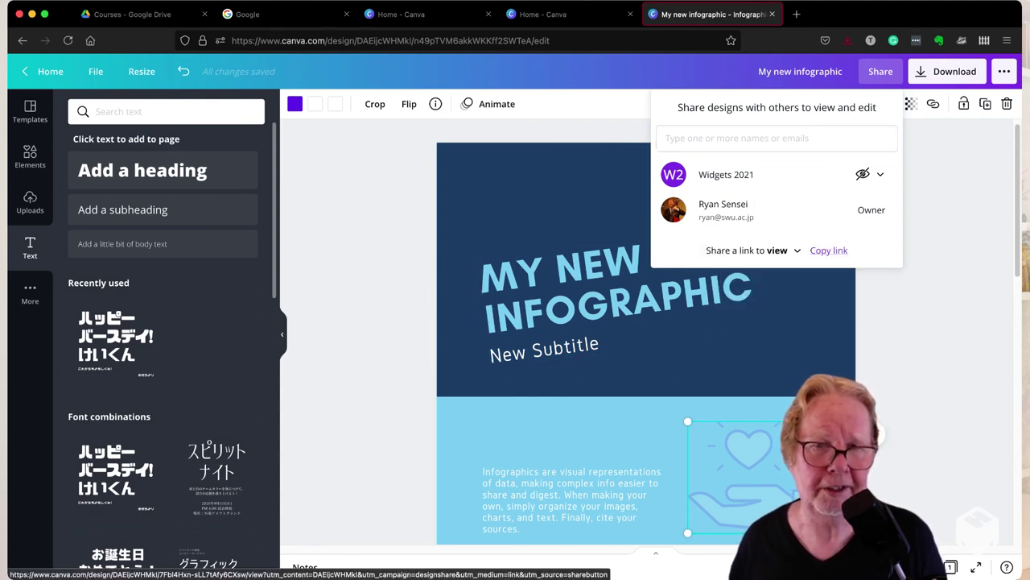